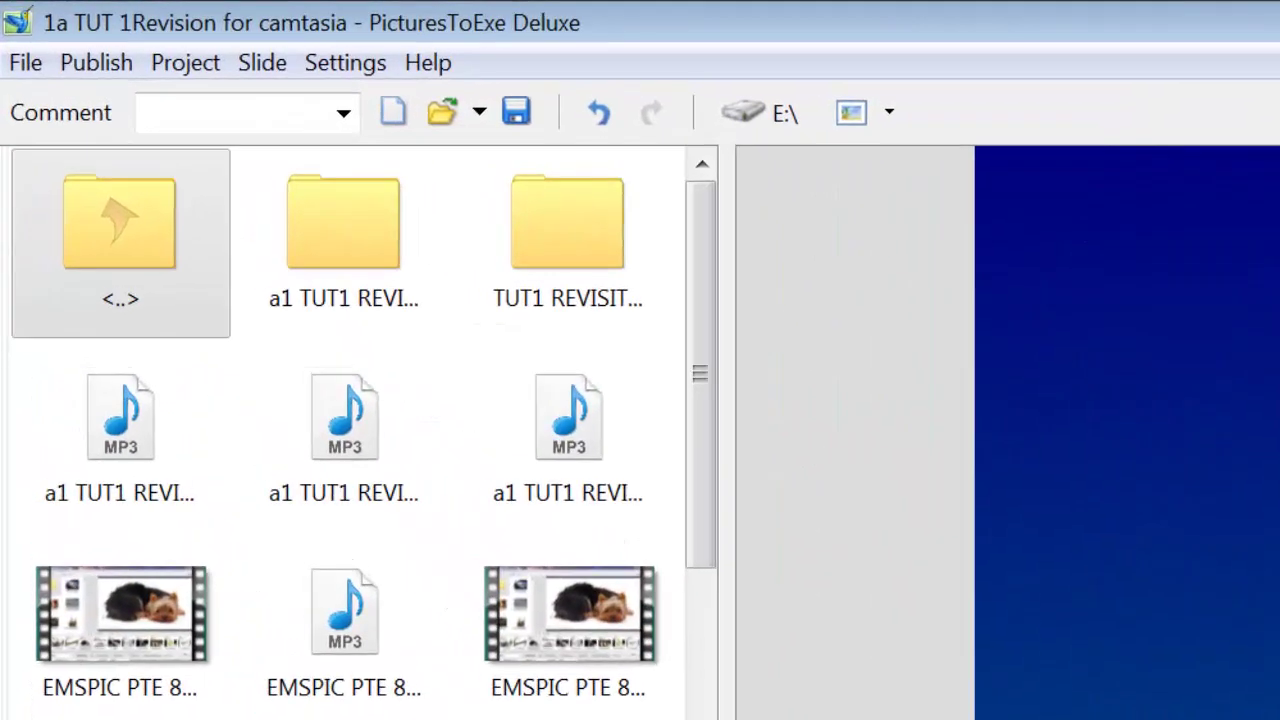
Step: View the program's version and licence information from the File menu, then dismiss it
{"action": "left_click", "coordinate": [27, 64]}
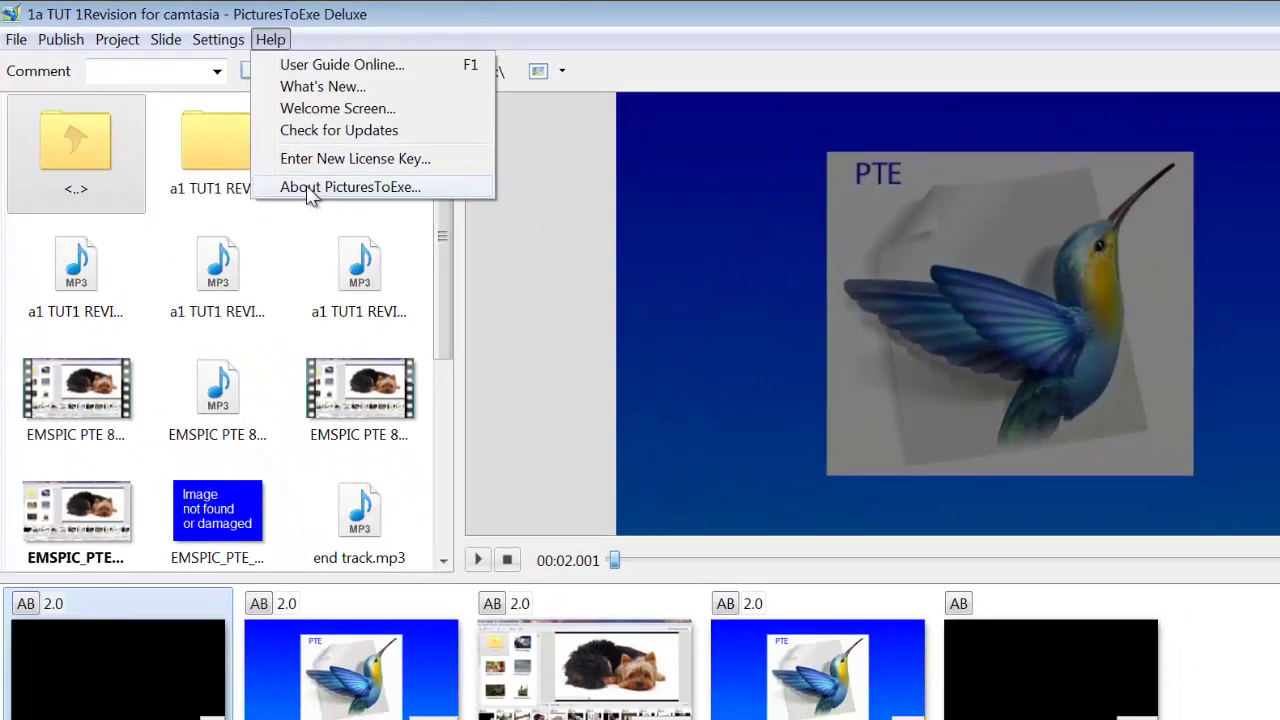
{"action": "left_click", "coordinate": [310, 188]}
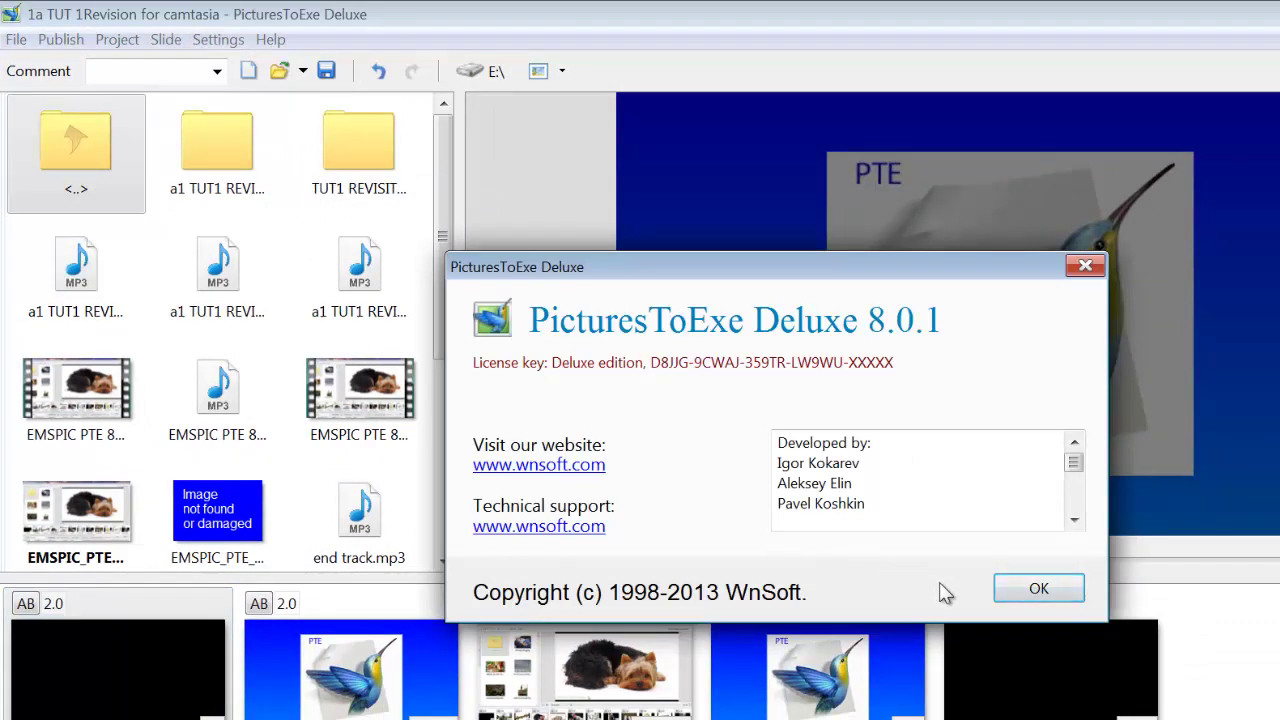
{"action": "left_click", "coordinate": [1020, 587]}
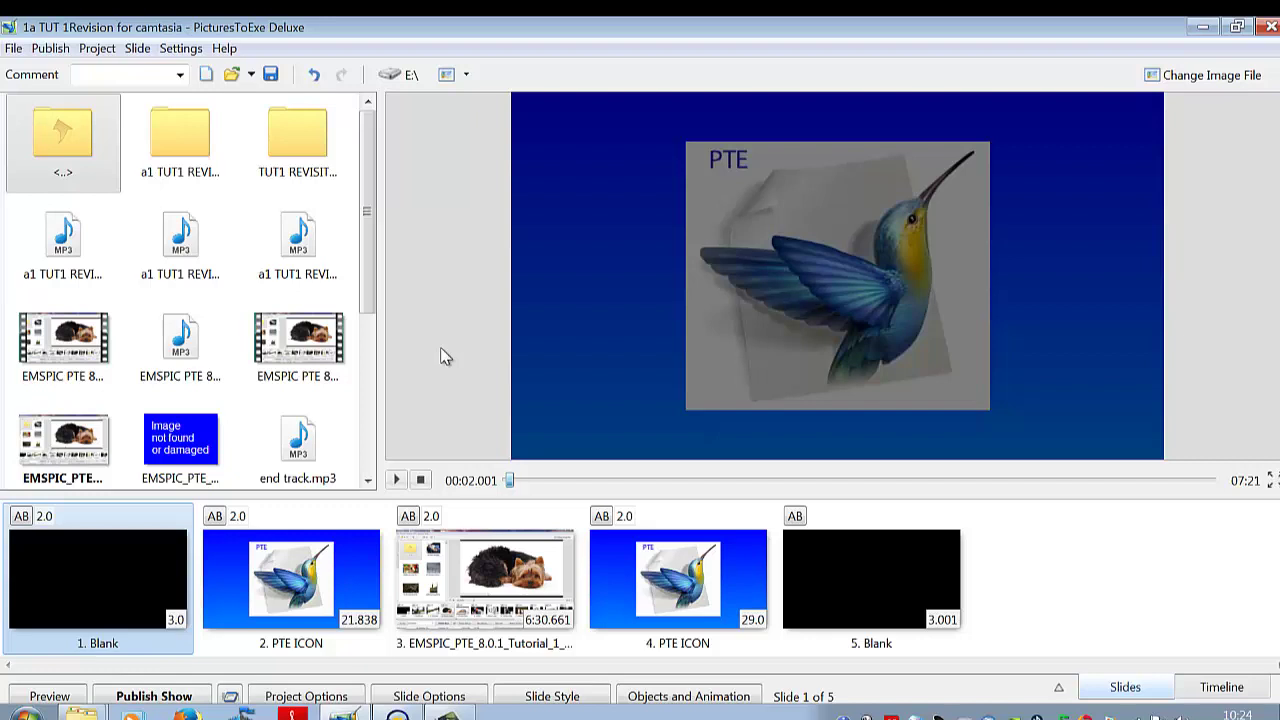
Step: Widen the file browser to five thumbnail columns and reveal the folder tree beside it
{"action": "left_click_drag", "start_coordinate": [380, 343], "coordinate": [327, 339]}
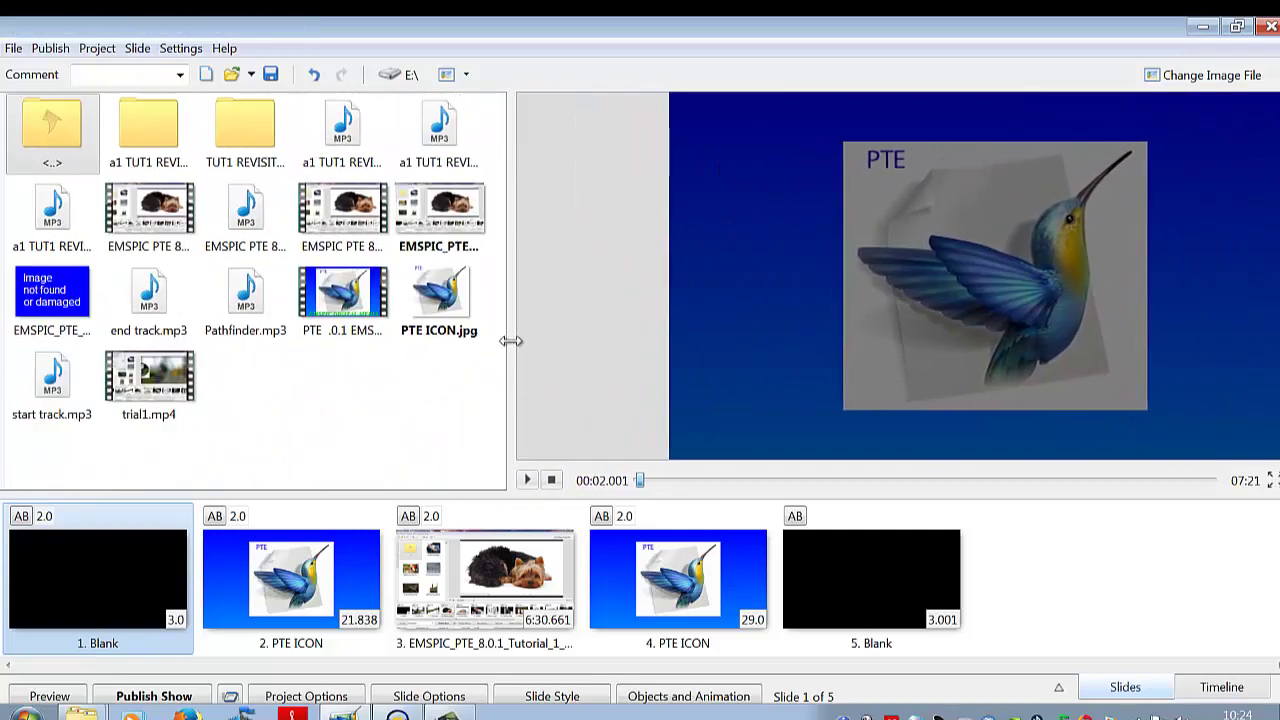
{"action": "left_click_drag", "start_coordinate": [327, 339], "coordinate": [401, 344]}
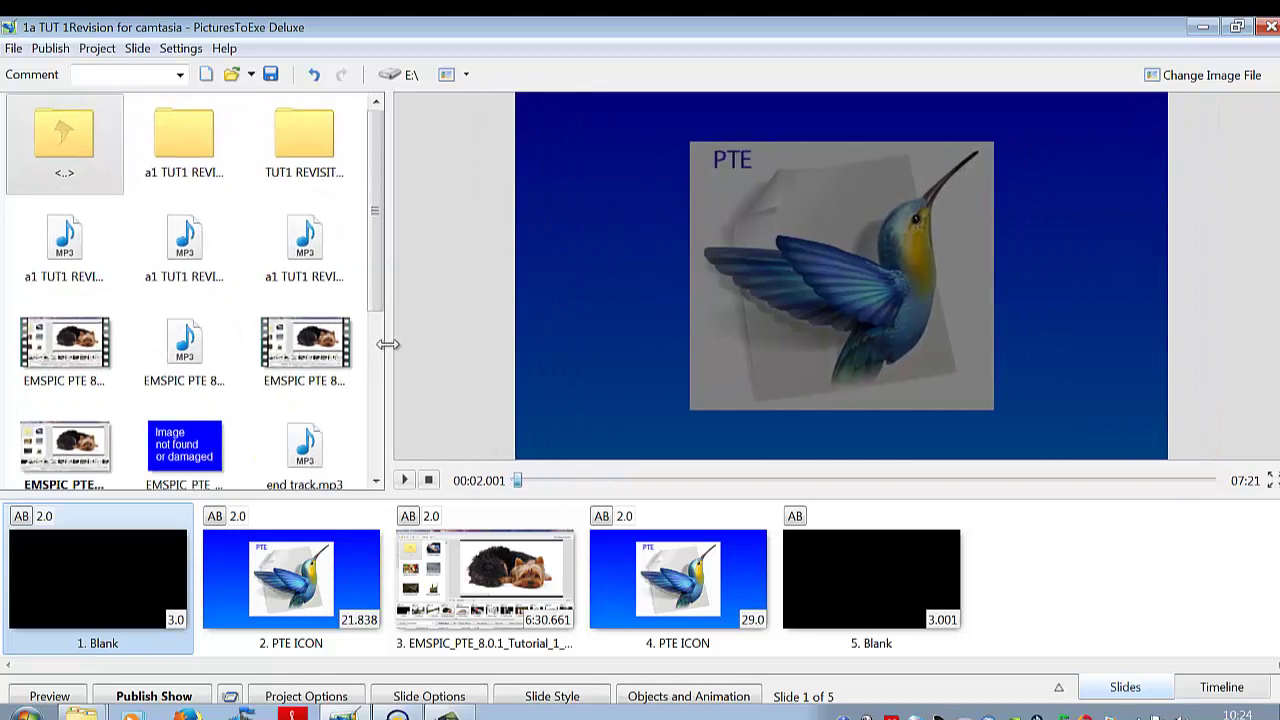
{"action": "mouse_move", "coordinate": [401, 344]}
{"action": "left_mouse_down"}
{"action": "mouse_move", "coordinate": [585, 354]}
{"action": "mouse_move", "coordinate": [410, 352]}
{"action": "left_mouse_up"}
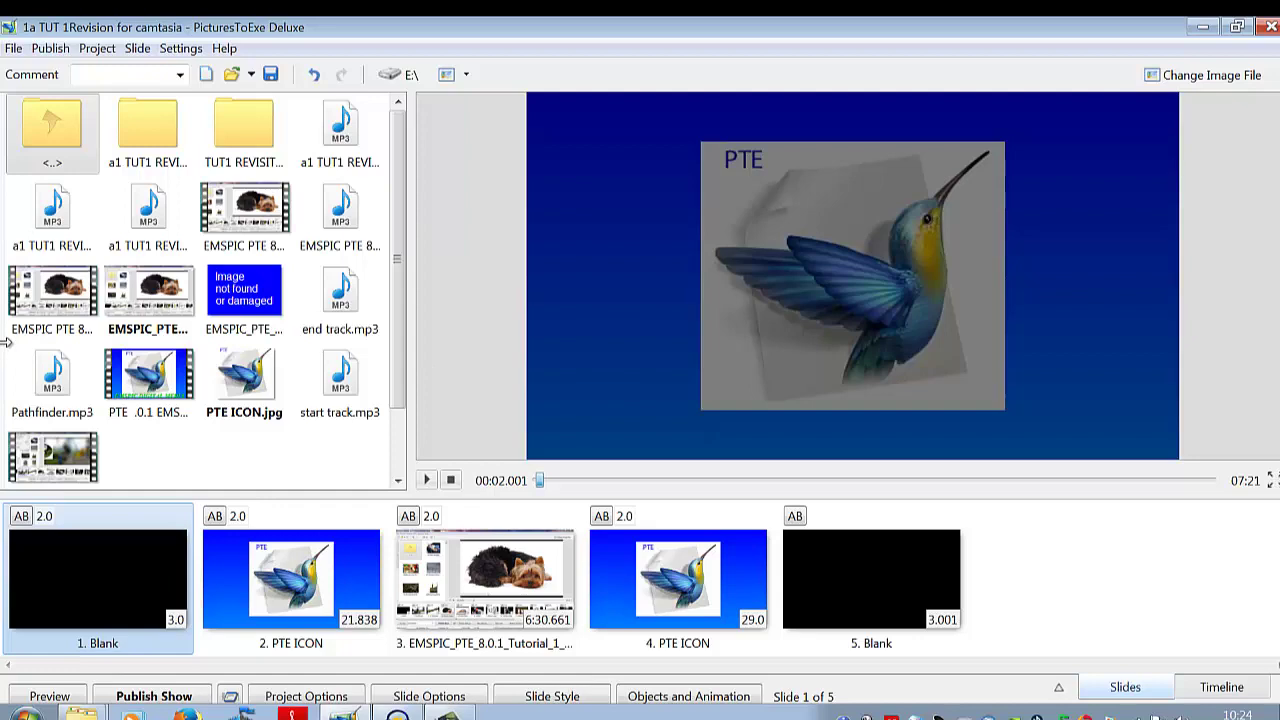
{"action": "mouse_move", "coordinate": [5, 343]}
{"action": "left_mouse_down"}
{"action": "mouse_move", "coordinate": [238, 347]}
{"action": "mouse_move", "coordinate": [304, 366]}
{"action": "left_mouse_up"}
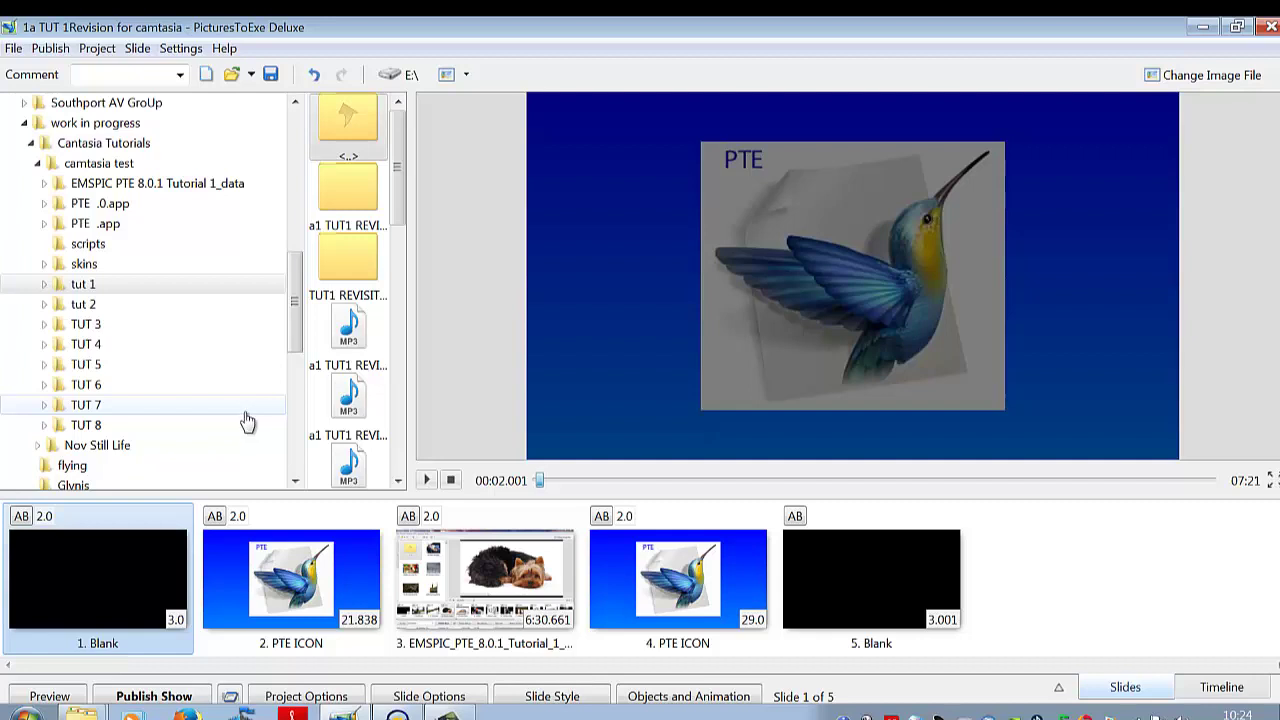
Step: Save with Ctrl+S, collapse the folder tree, and narrow the file list to three thumbnail columns
{"action": "key", "text": "ctrl+s"}
{"action": "left_click_drag", "start_coordinate": [305, 402], "coordinate": [30, 382]}
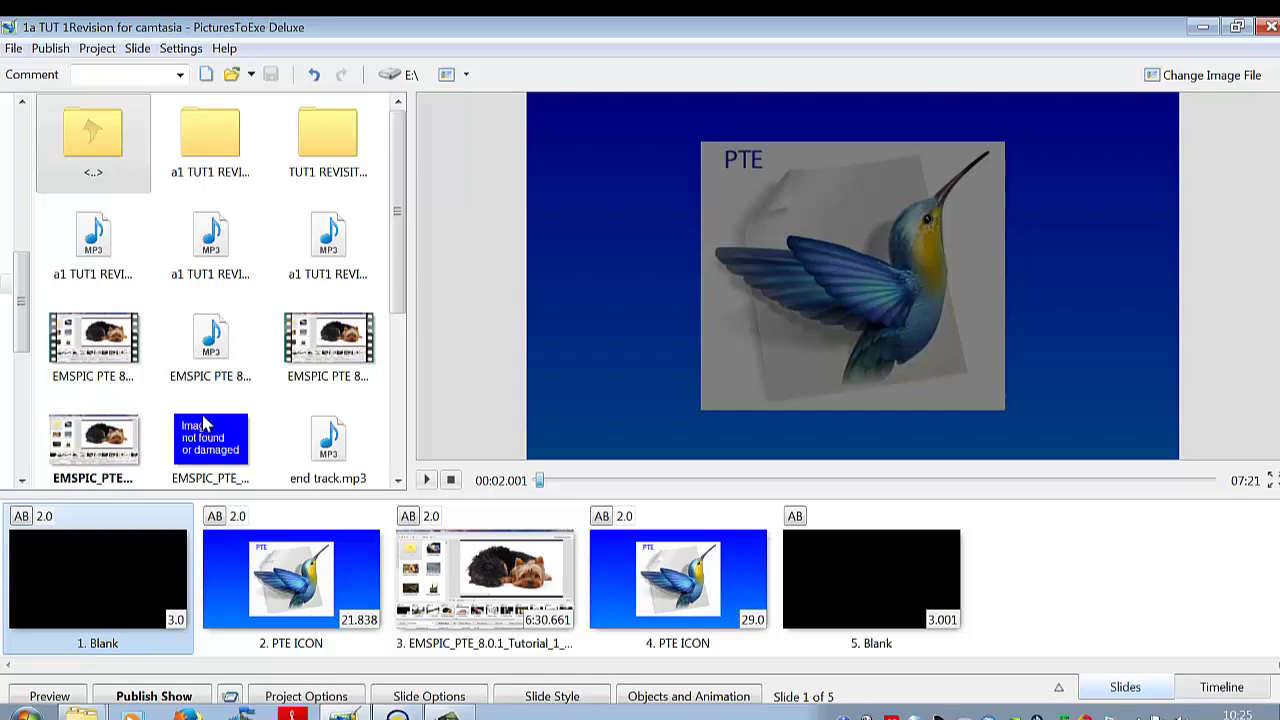
{"action": "mouse_move", "coordinate": [409, 418]}
{"action": "left_mouse_down"}
{"action": "mouse_move", "coordinate": [143, 398]}
{"action": "mouse_move", "coordinate": [383, 412]}
{"action": "left_mouse_up"}
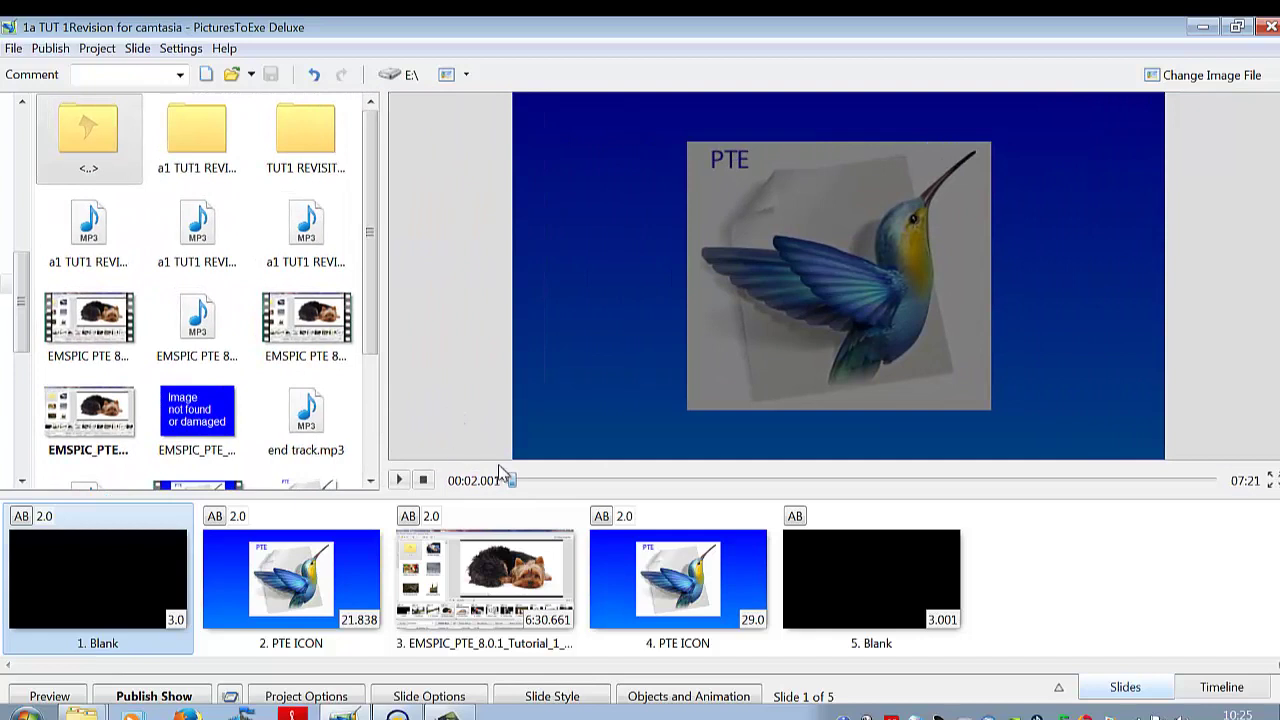
Step: Preview slide 4 (PTE ICON), briefly enlarging the slide thumbnails before restoring their normal size
{"action": "left_click", "coordinate": [614, 586]}
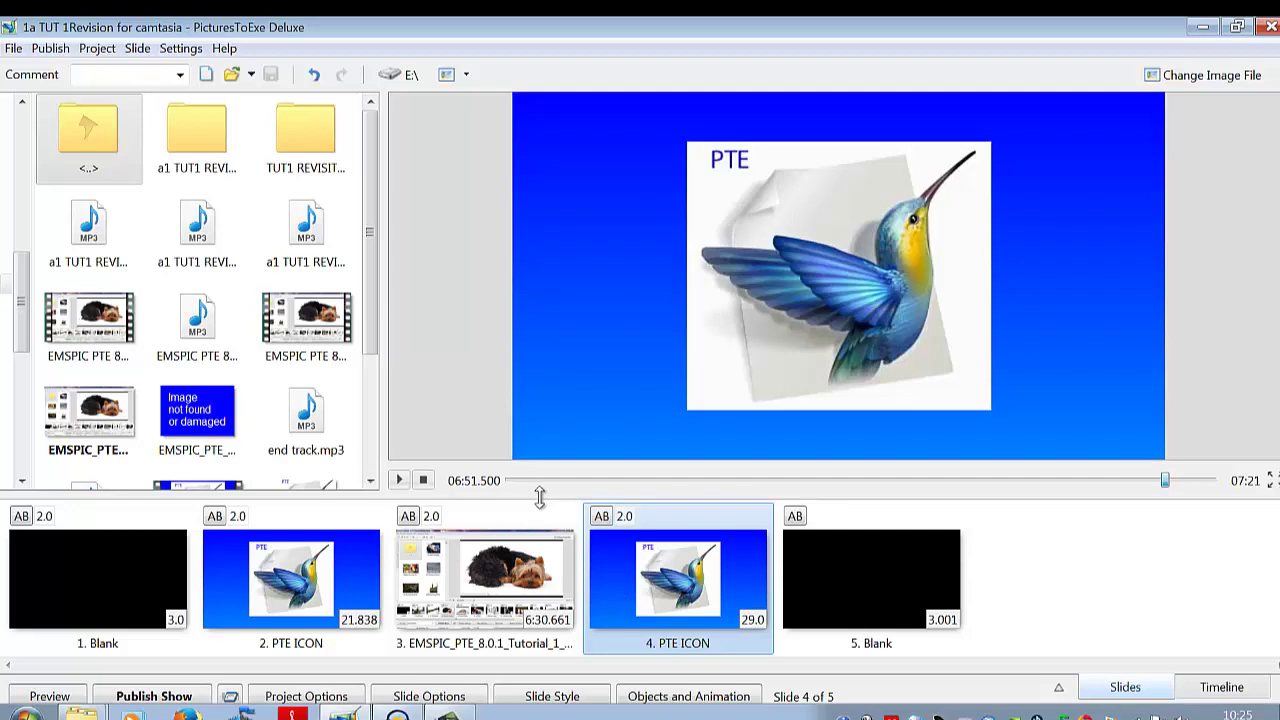
{"action": "left_click_drag", "start_coordinate": [540, 497], "coordinate": [577, 363]}
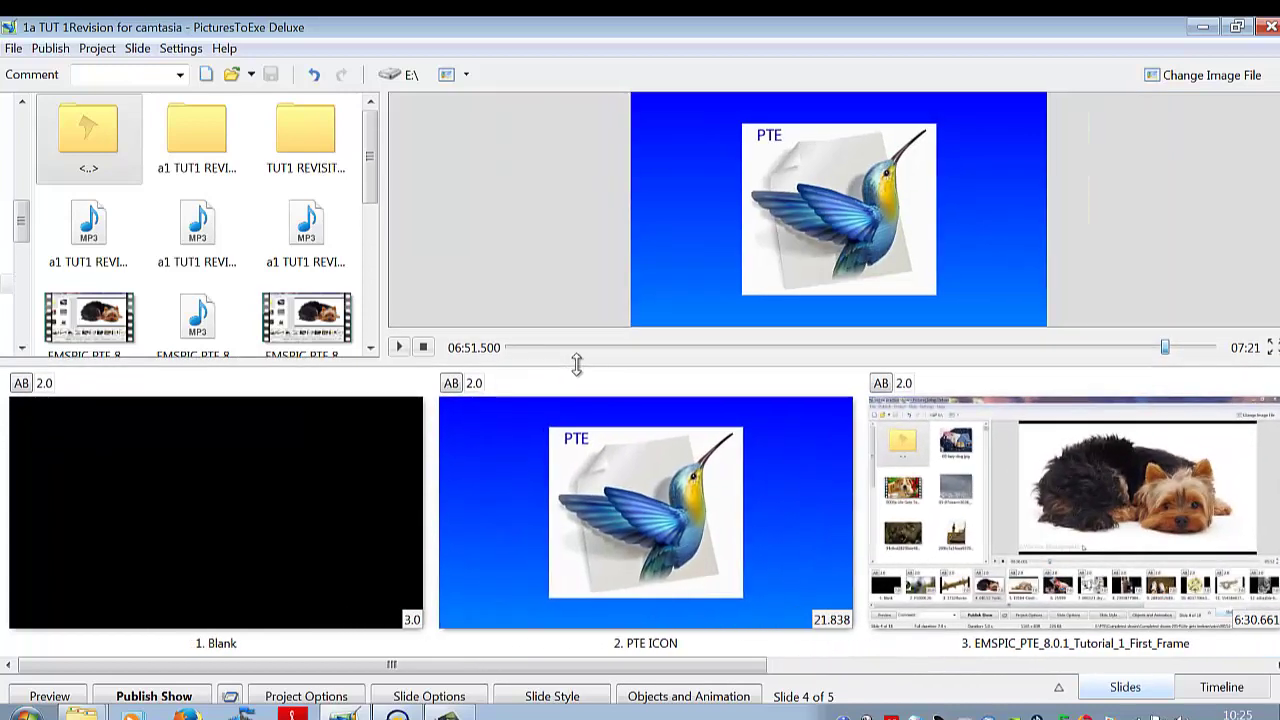
{"action": "mouse_move", "coordinate": [532, 665]}
{"action": "left_mouse_down"}
{"action": "mouse_move", "coordinate": [622, 690]}
{"action": "mouse_move", "coordinate": [800, 690]}
{"action": "left_mouse_up"}
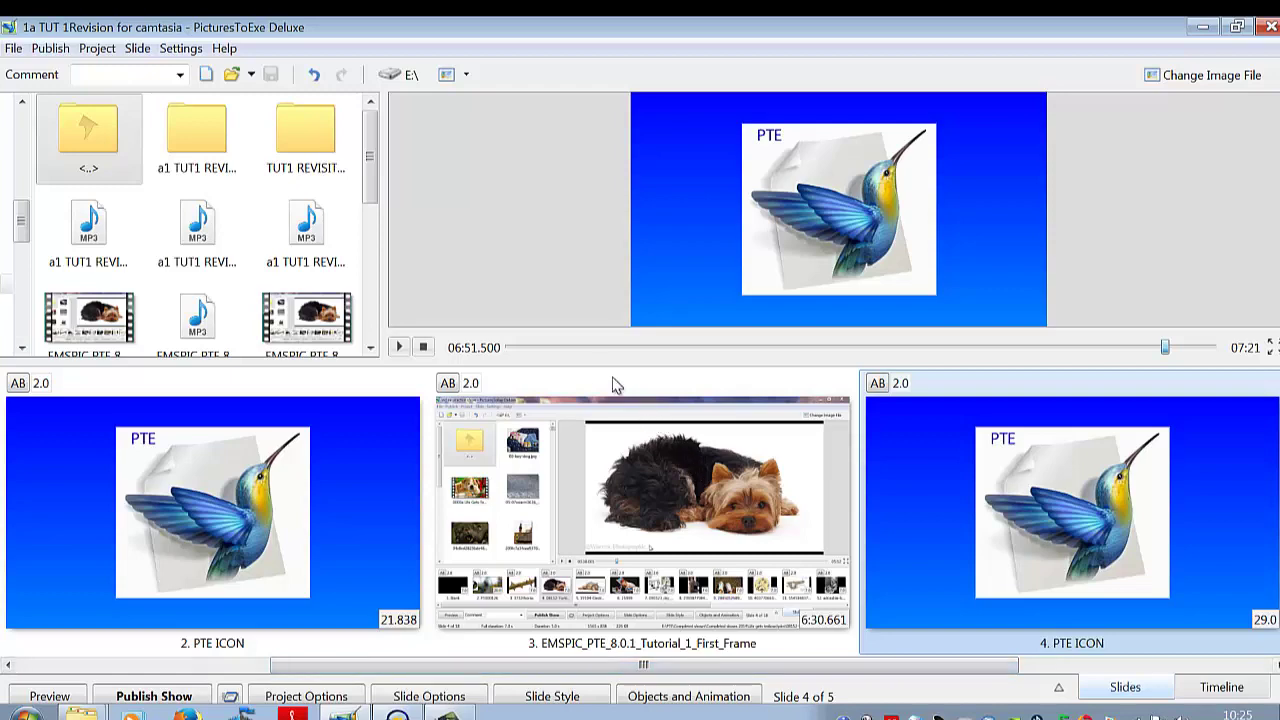
{"action": "left_click_drag", "start_coordinate": [569, 362], "coordinate": [547, 443]}
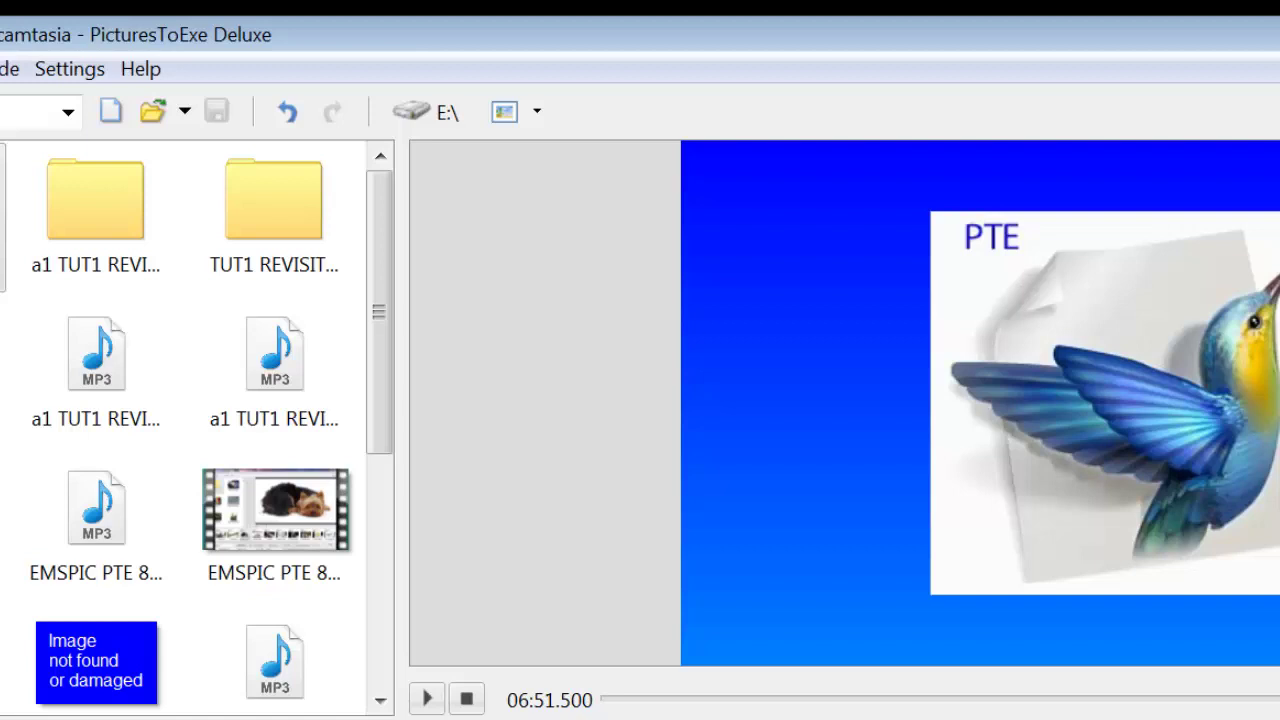
Step: Open Settings > Preferences, landing on the Editions page with Deluxe selected
{"action": "left_click", "coordinate": [46, 72]}
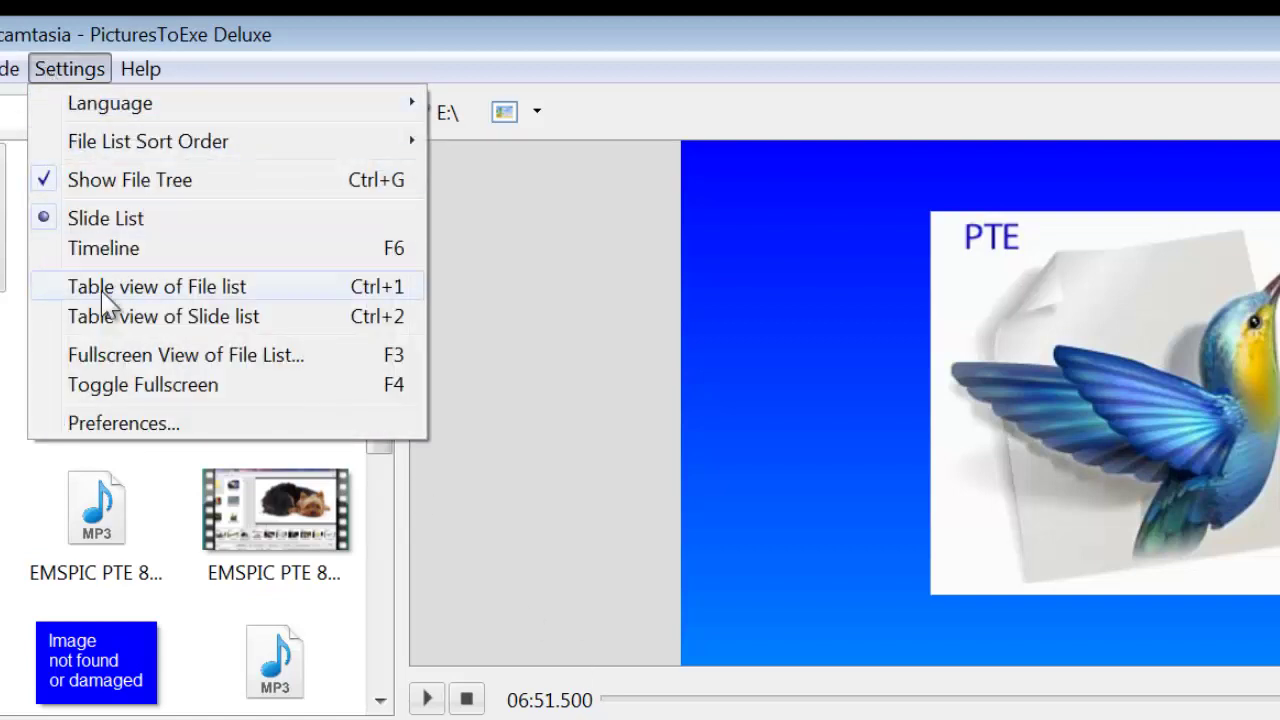
{"action": "left_click", "coordinate": [124, 430]}
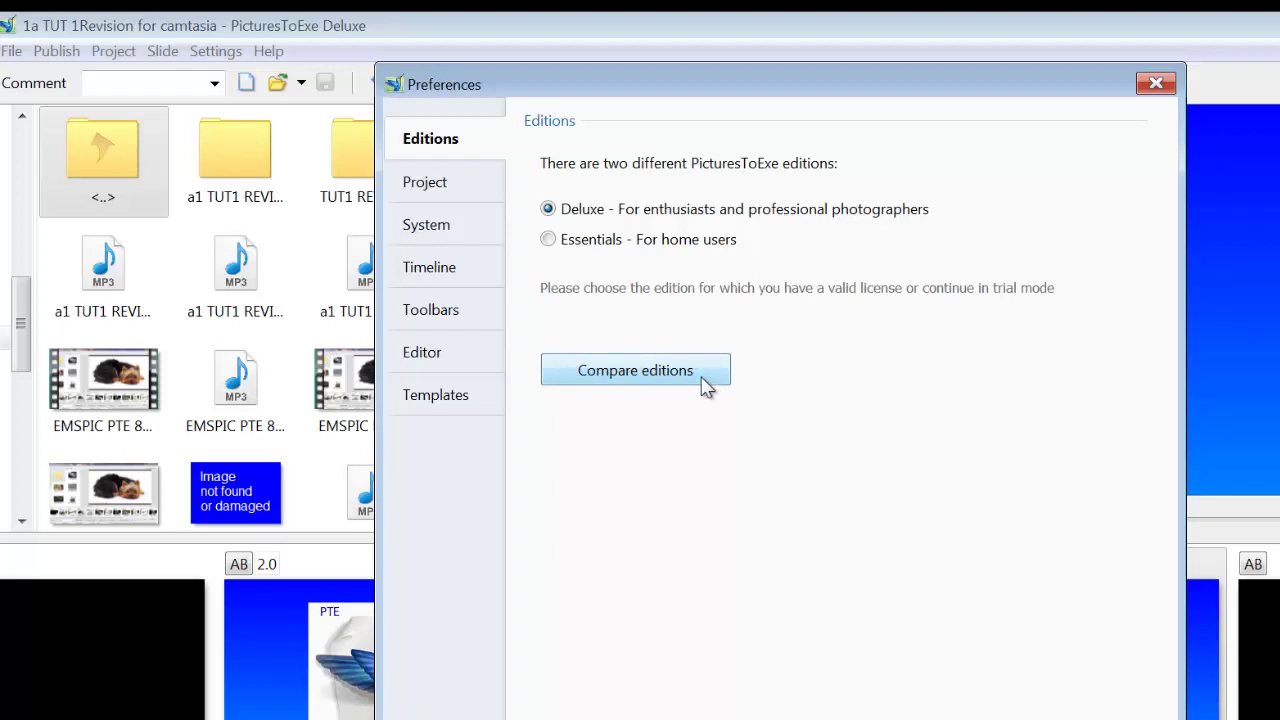
Step: Show the Project preferences and toggle Keep full slide duration on, then back off
{"action": "left_click", "coordinate": [450, 188]}
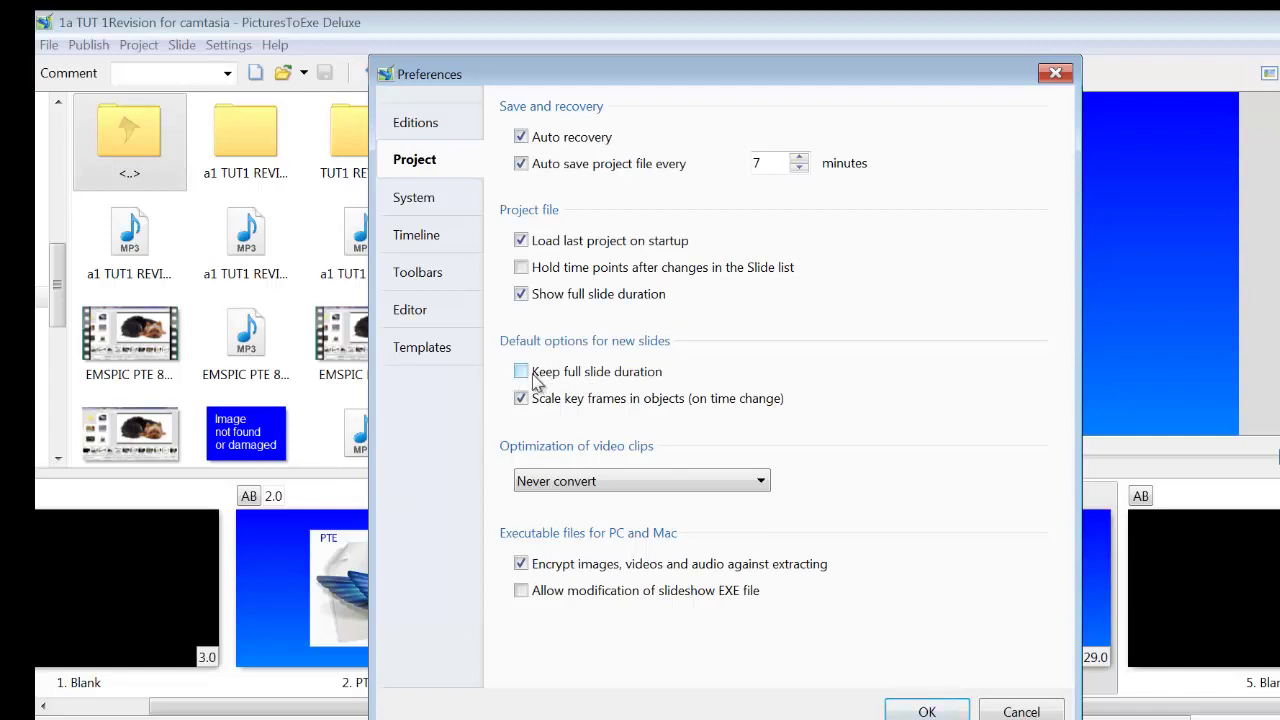
{"action": "left_click", "coordinate": [521, 372]}
{"action": "left_click", "coordinate": [521, 372]}
Step: Check the Optimization of video clips choices, keeping it on Never convert
{"action": "left_click", "coordinate": [762, 484]}
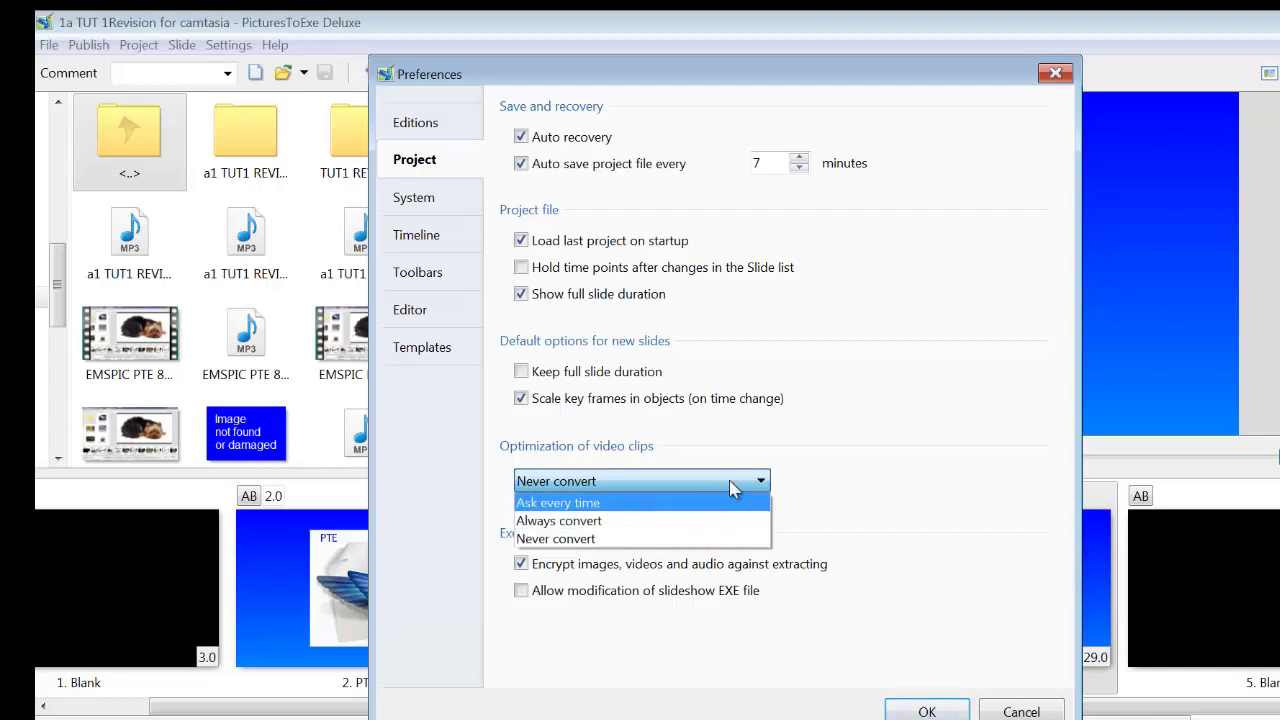
{"action": "left_click", "coordinate": [762, 484]}
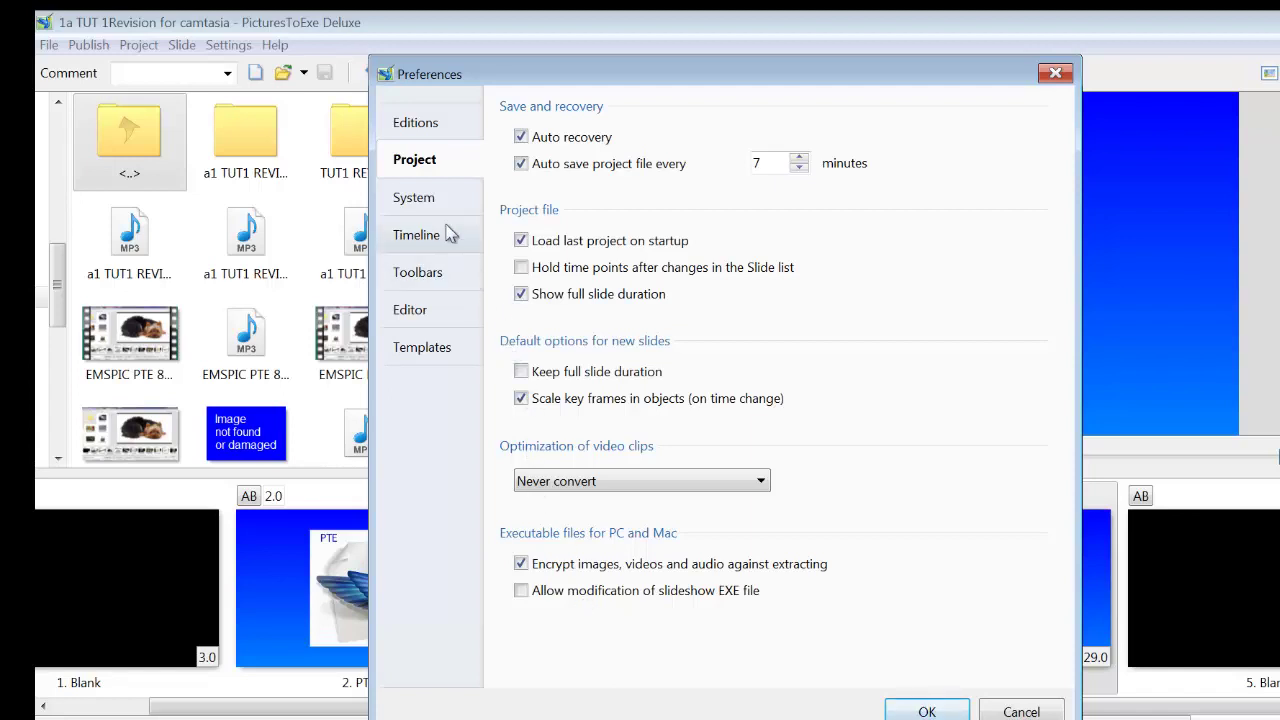
Step: On the System page, keep fullscreen preview on Ask every time and view the graphic editor setting
{"action": "left_click", "coordinate": [398, 197]}
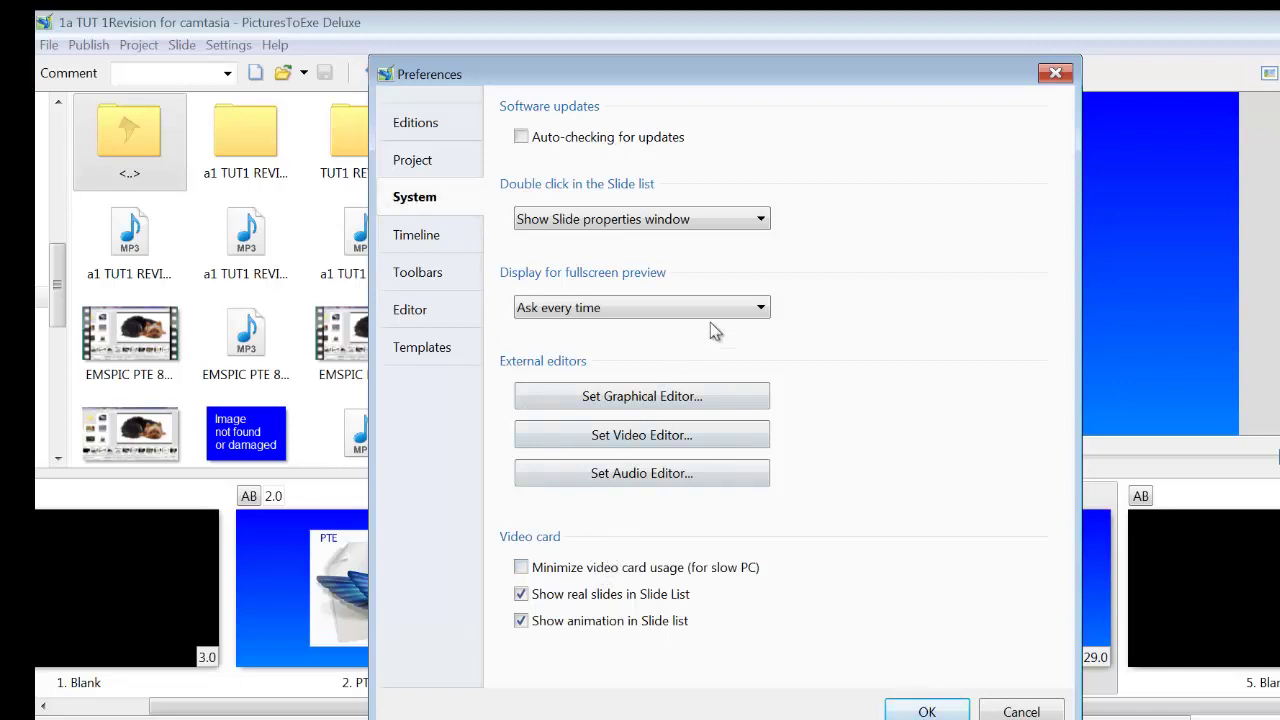
{"action": "left_click", "coordinate": [762, 312]}
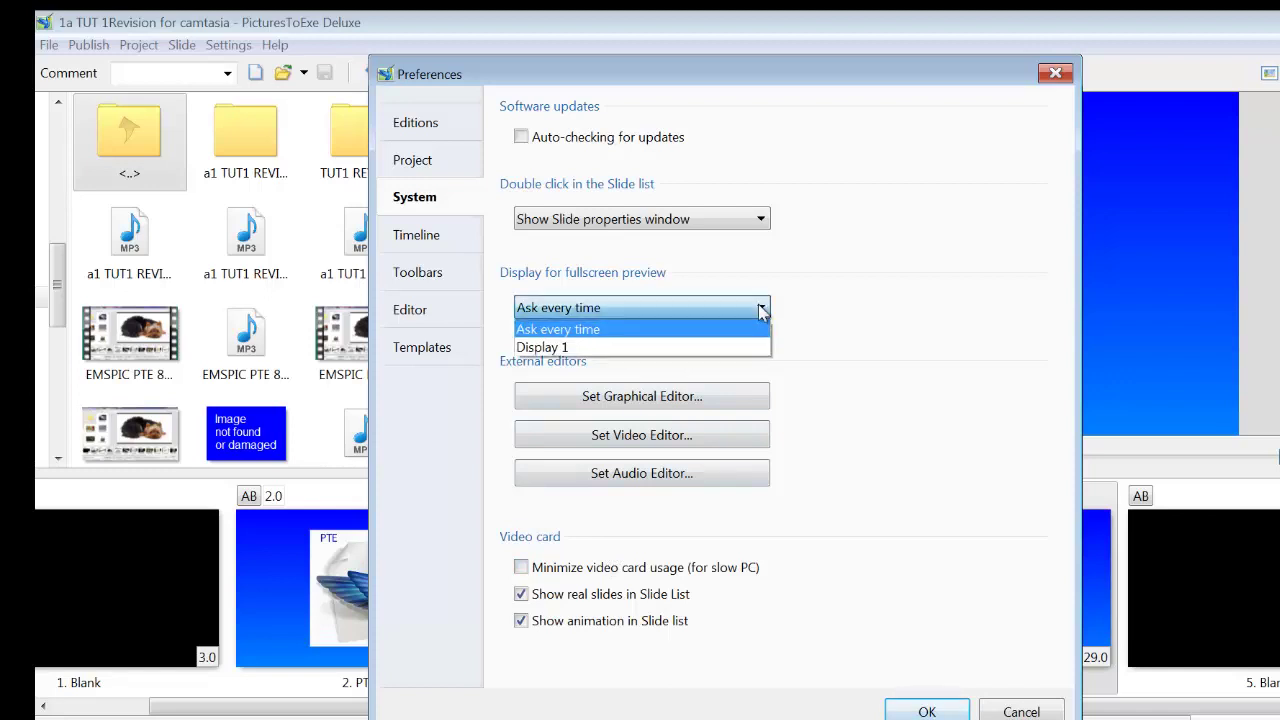
{"action": "left_click", "coordinate": [762, 312]}
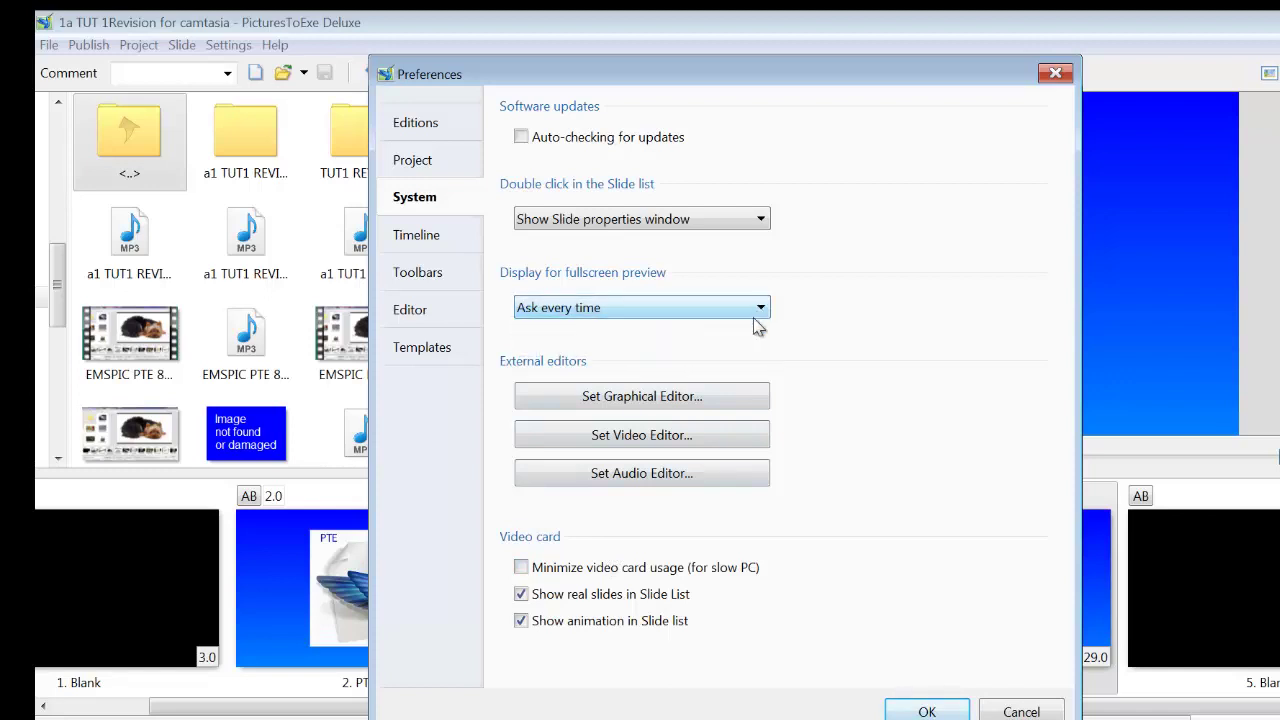
{"action": "left_click", "coordinate": [724, 405]}
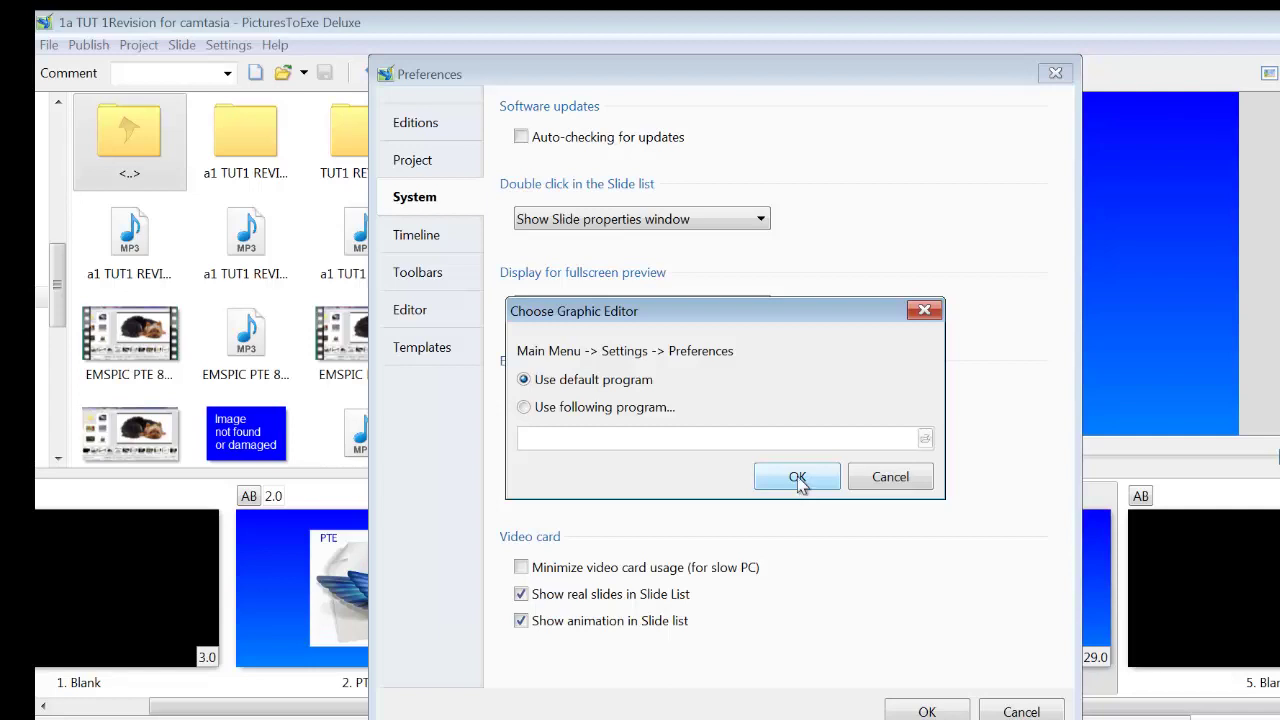
Step: Confirm default program for the graphic, video and audio editors, then OK Preferences
{"action": "left_click", "coordinate": [799, 480]}
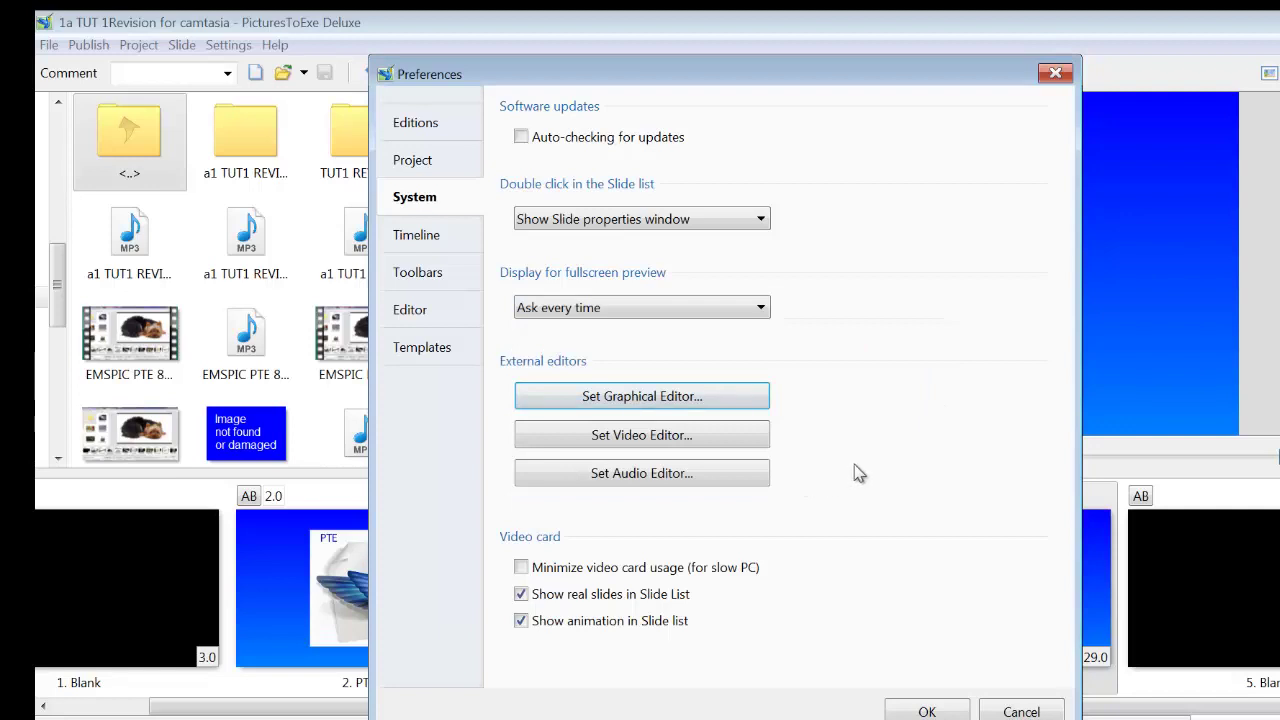
{"action": "left_click", "coordinate": [700, 437]}
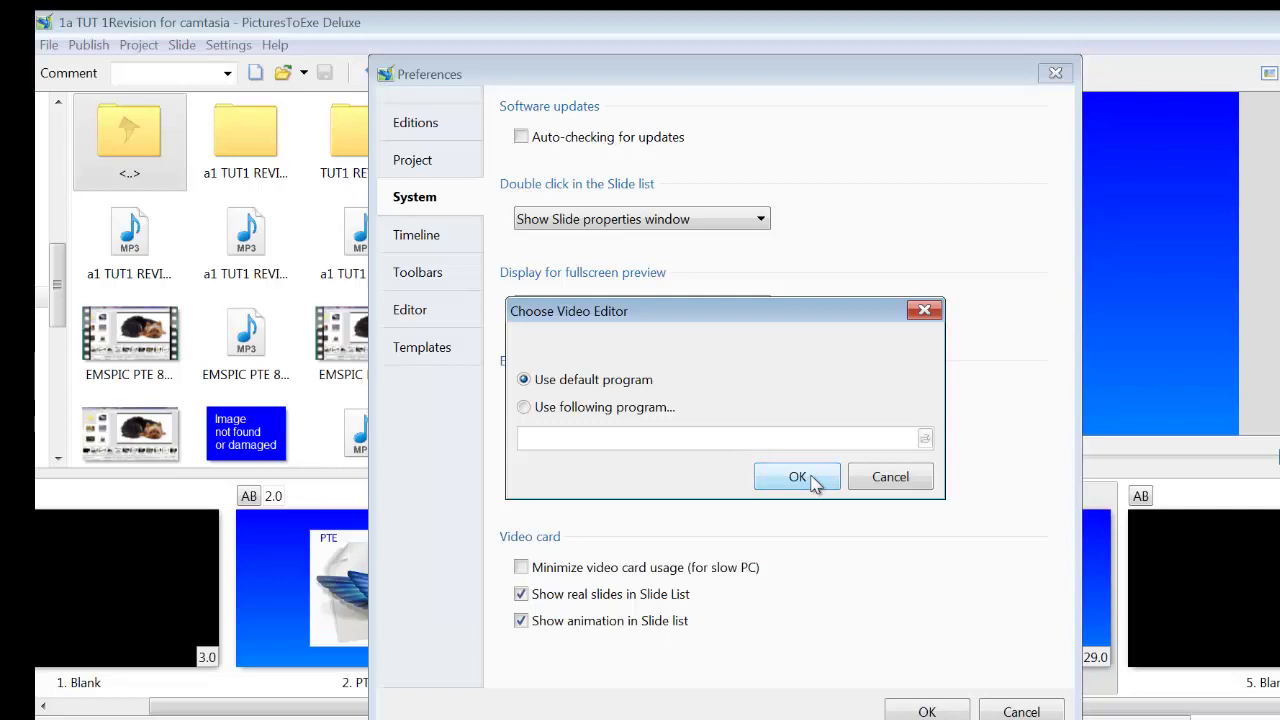
{"action": "left_click", "coordinate": [812, 477]}
{"action": "left_click", "coordinate": [714, 476]}
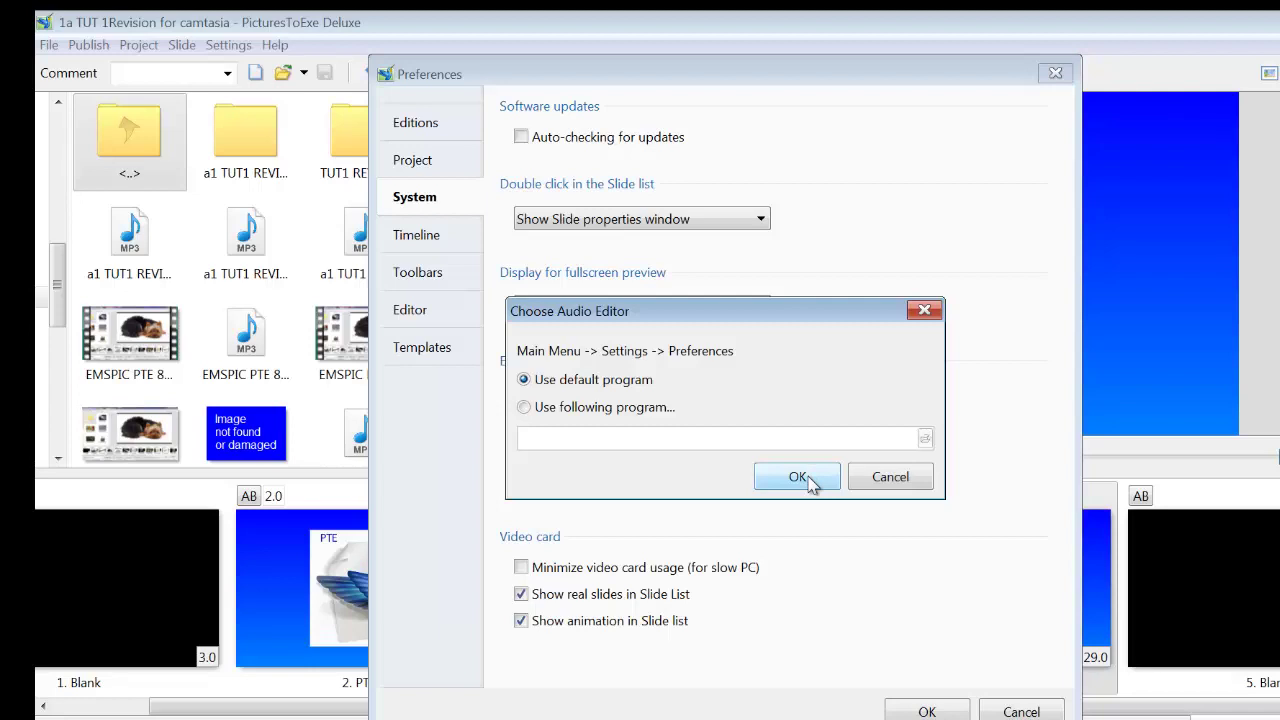
{"action": "left_click", "coordinate": [810, 484]}
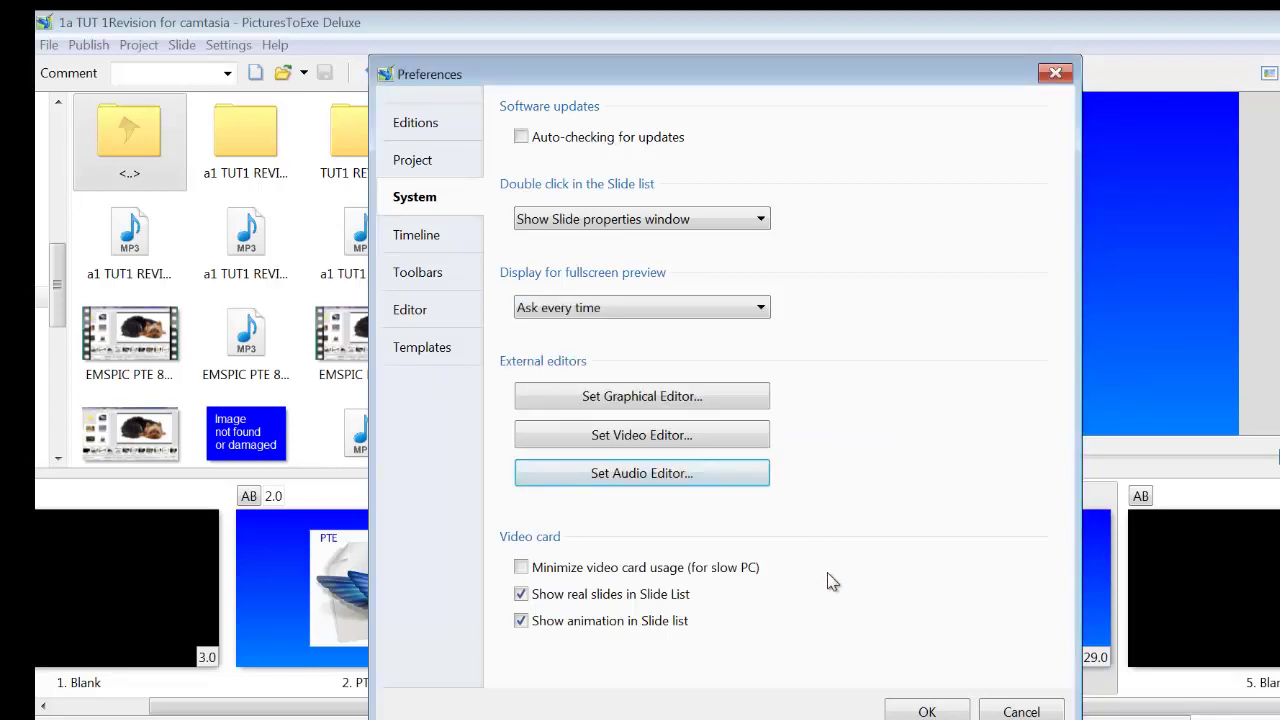
{"action": "left_click", "coordinate": [926, 711]}
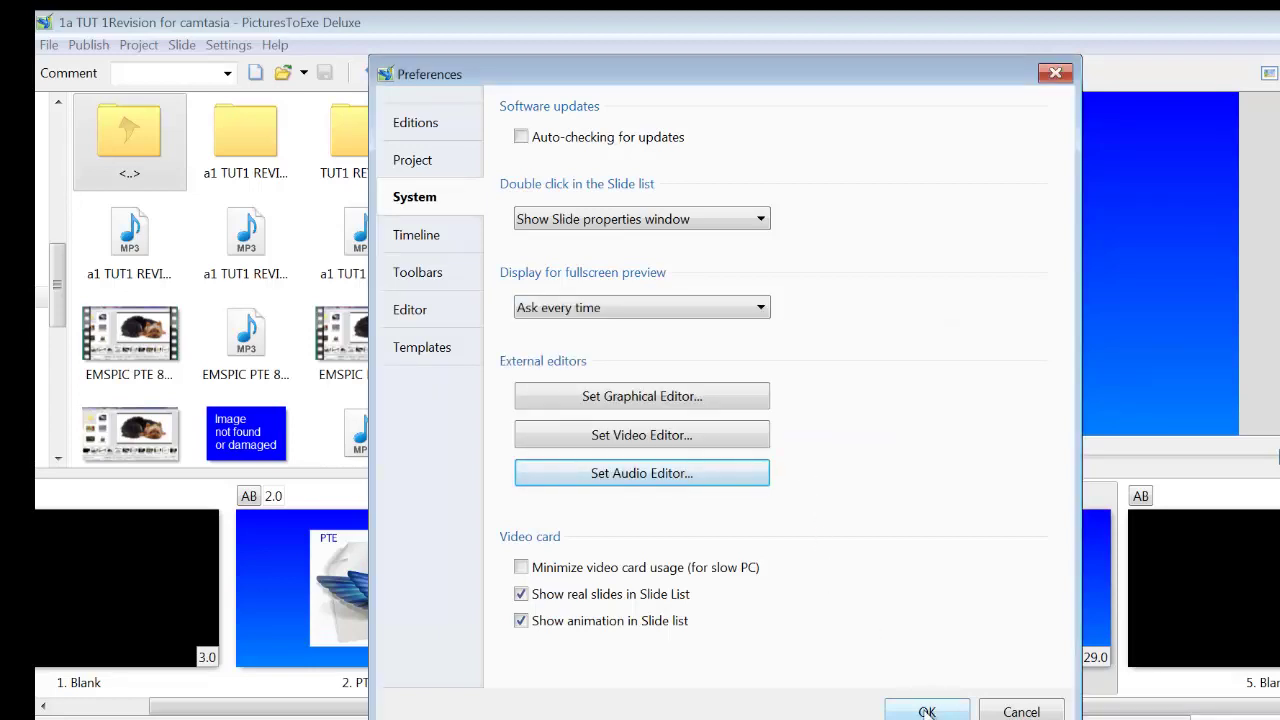